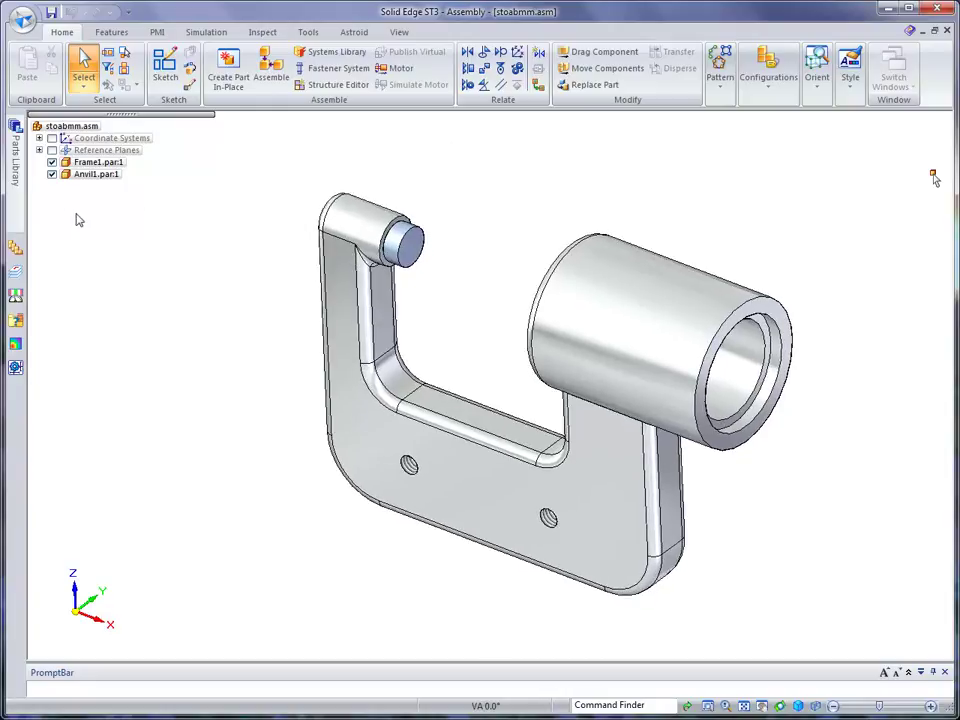
Step: Slide out the Parts Library pane to show the Training folder's subfolders and part files
left_click(16, 178)
left_click(15, 158)
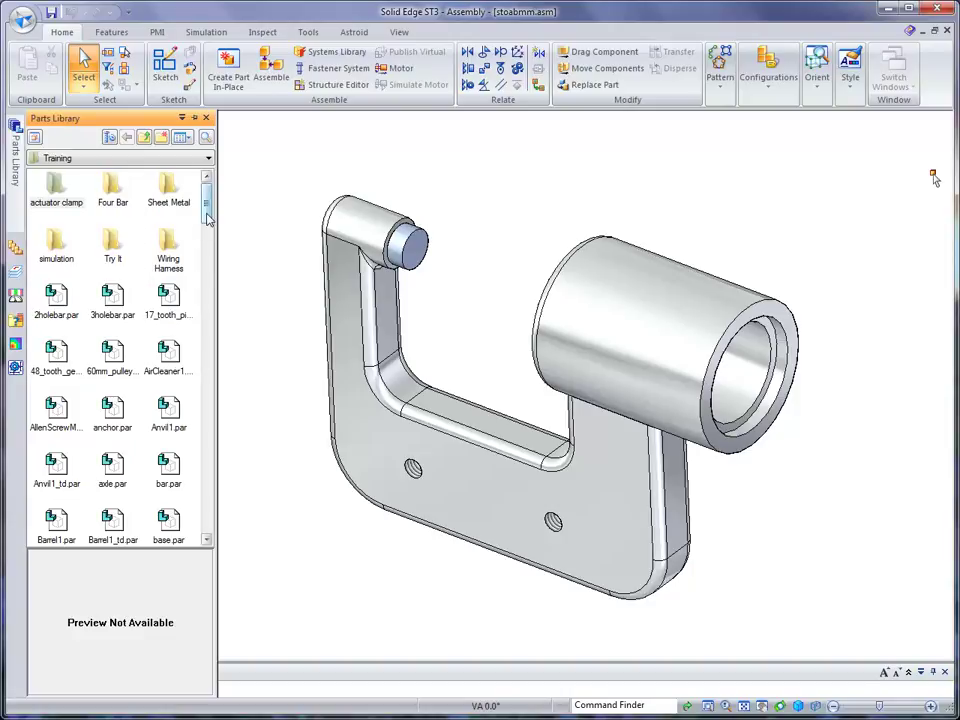
left_click_drag(208, 218, 178, 252)
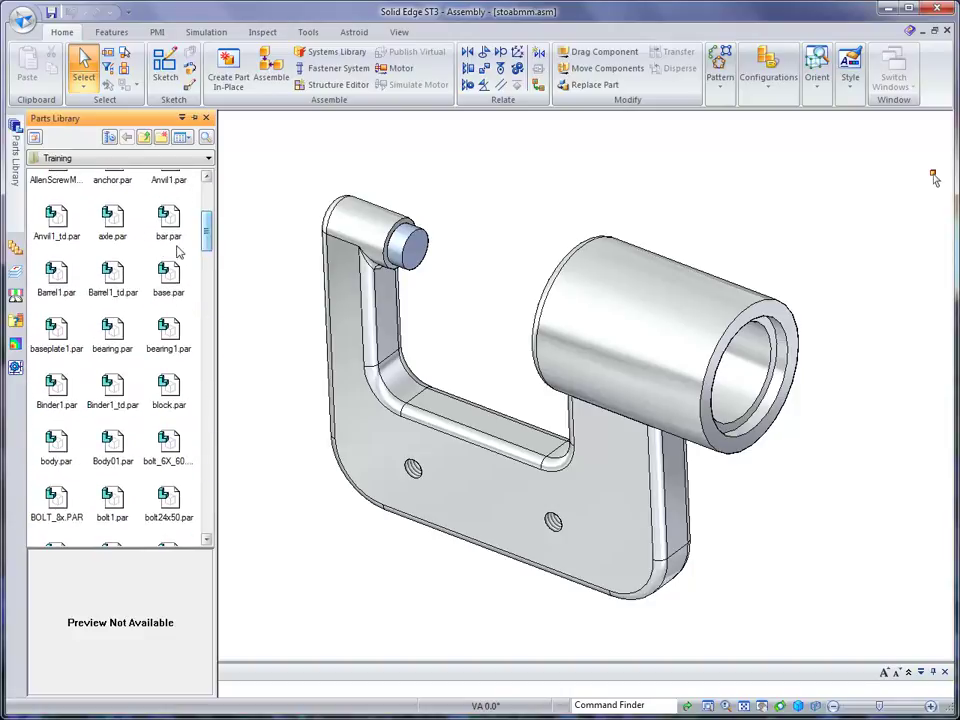
Step: Switch the Parts Library file view from large icons to List
right_click(142, 233)
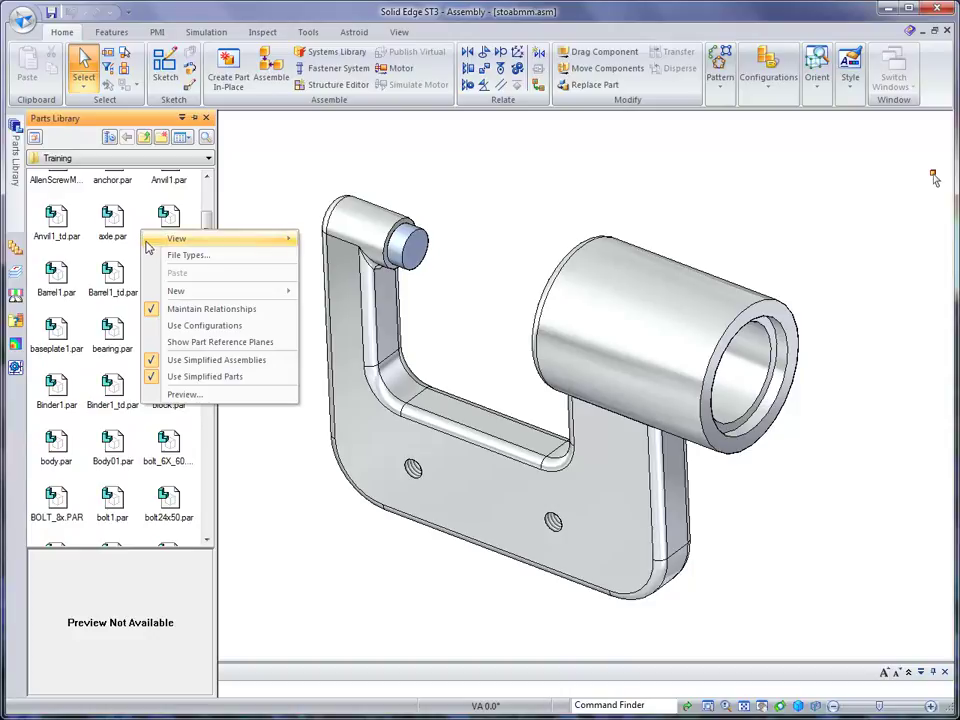
mouse_move(146, 243)
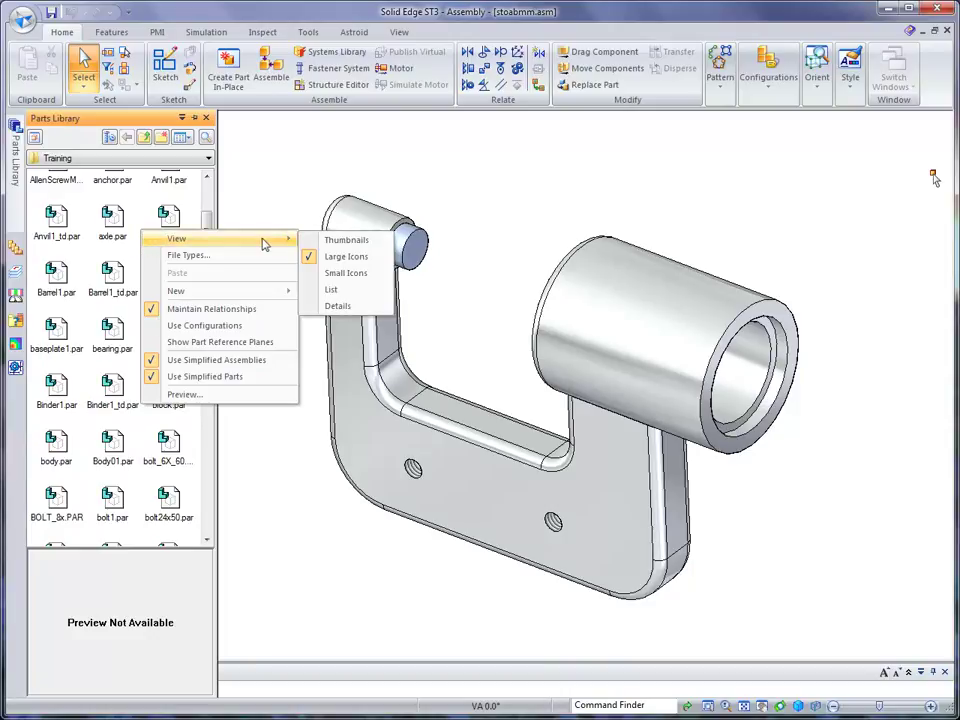
left_click(331, 290)
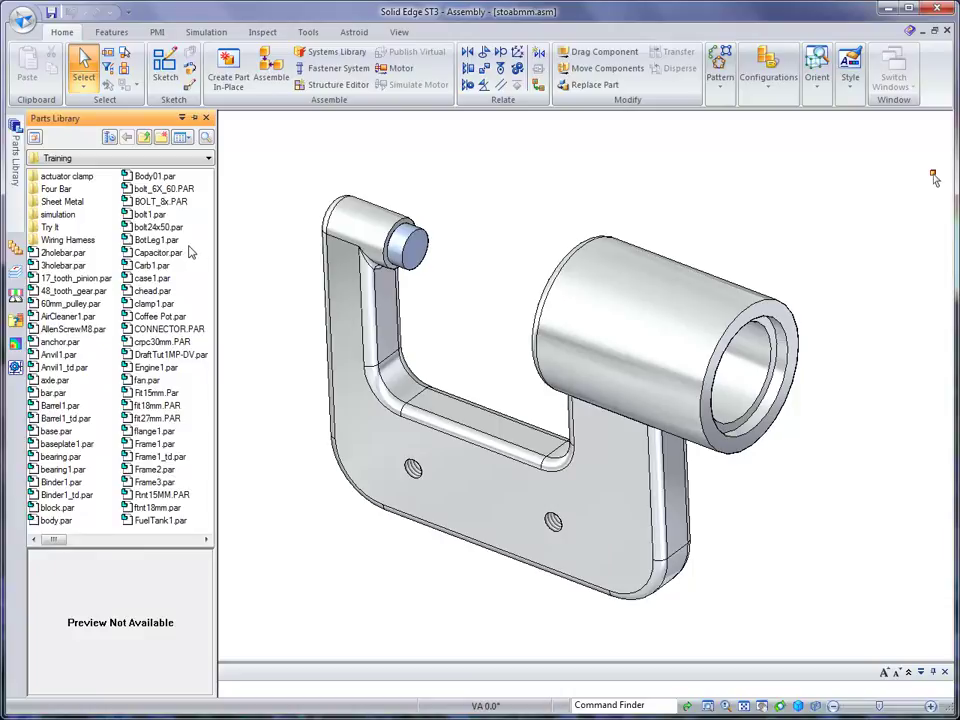
right_click(190, 252)
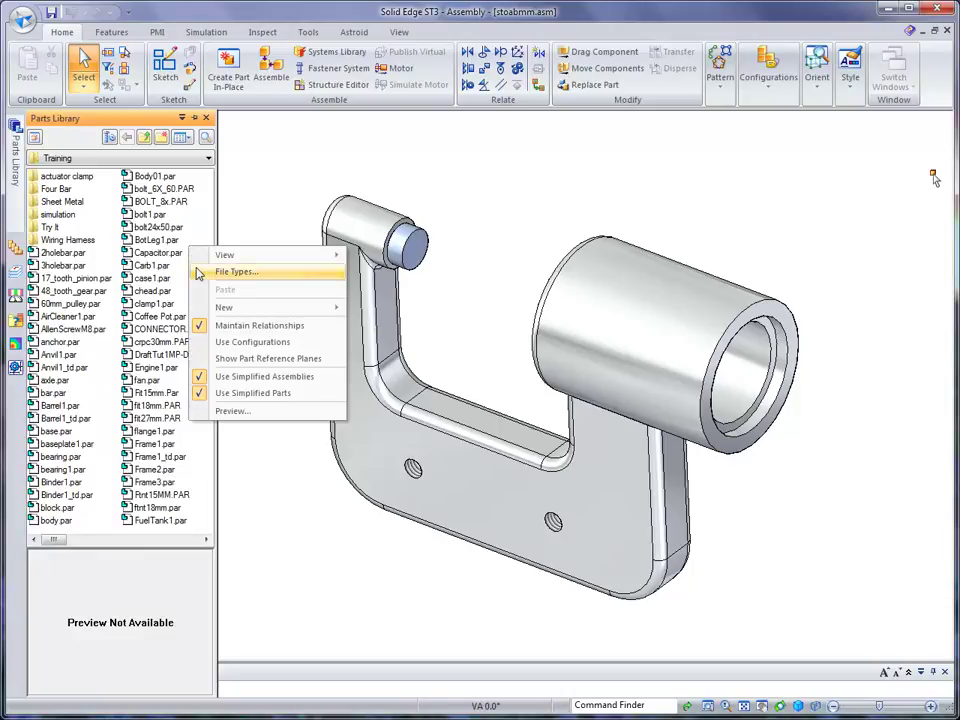
left_click(232, 272)
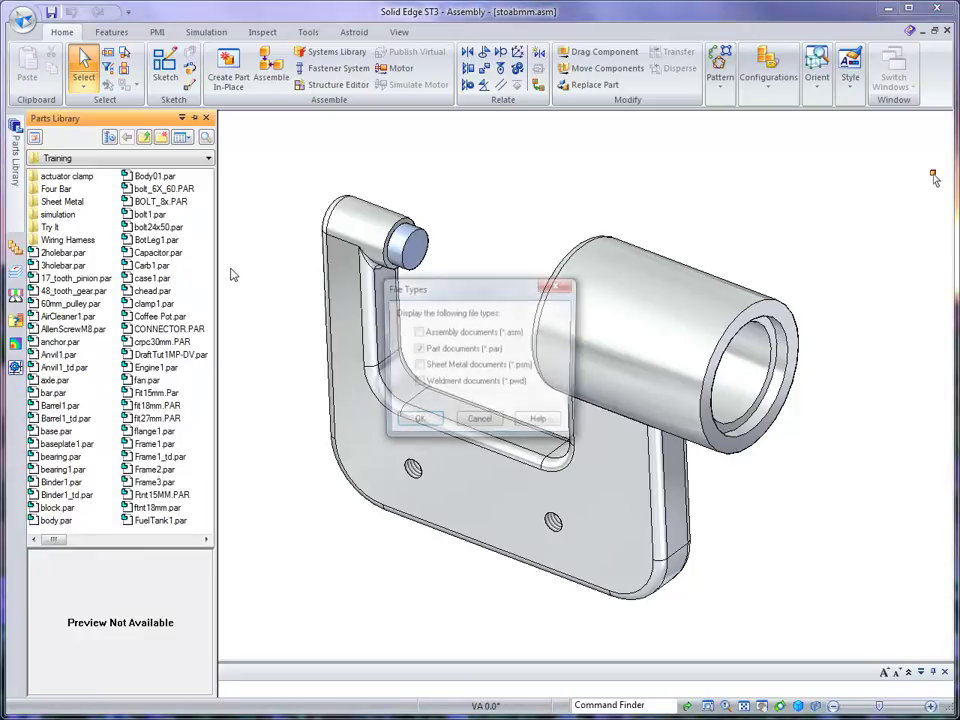
left_click(417, 366)
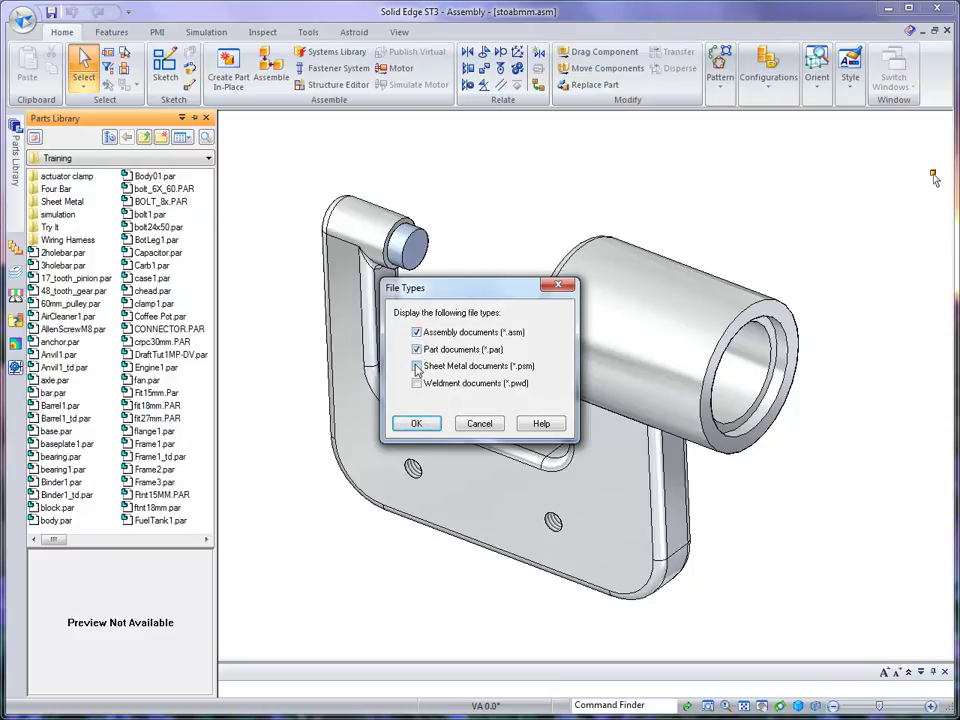
left_click(417, 385)
left_click(417, 366)
left_click(417, 333)
left_click(417, 424)
left_click(417, 424)
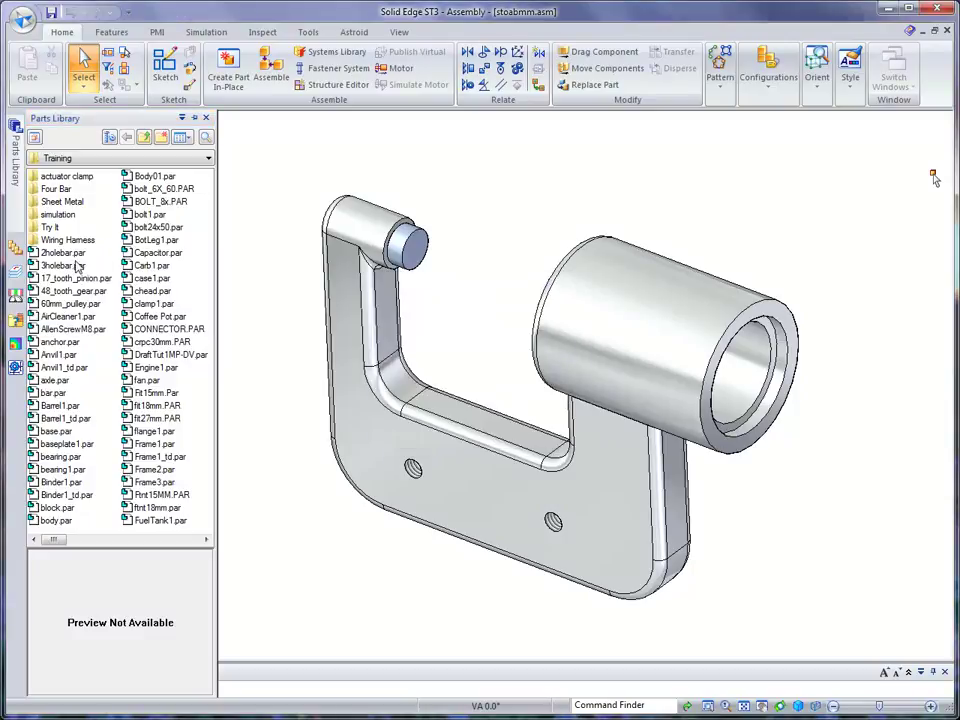
Step: Select NamePlate1.par in the Parts Library list to preview the ST nameplate
left_click(62, 253)
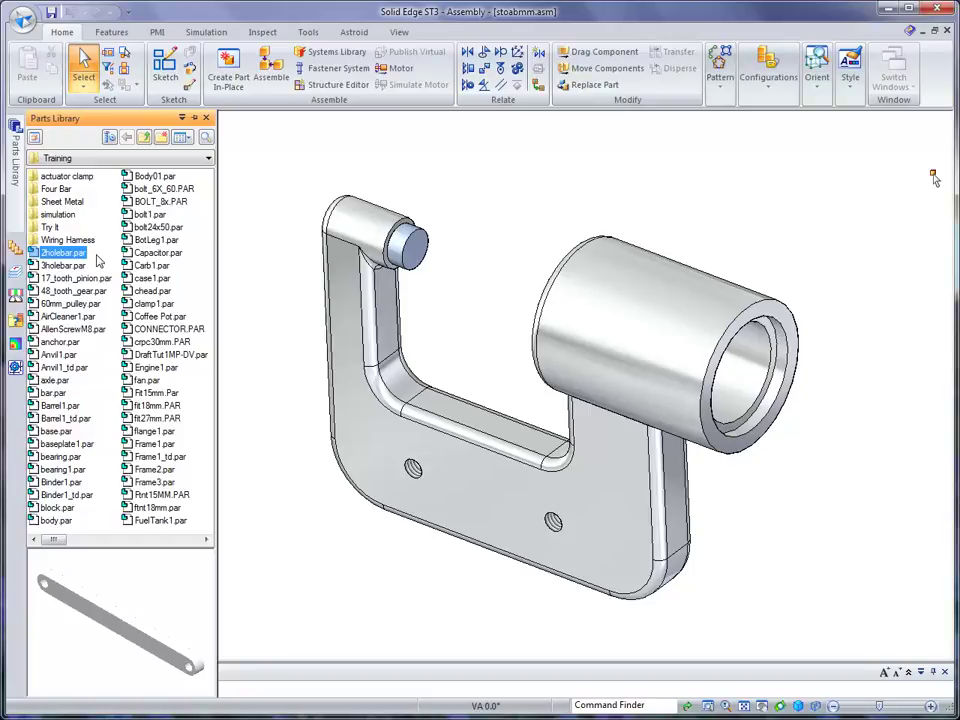
key("n")
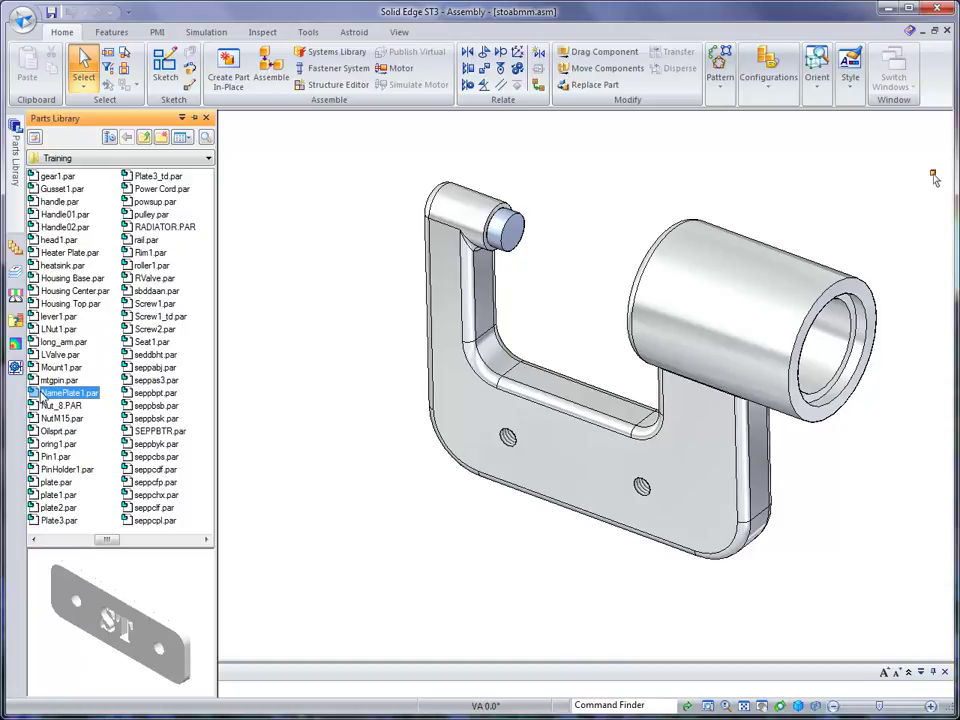
Step: Drop NamePlate1.par into stoabmm.asm beside Frame1 and open its Occurrence Properties
left_click_drag(42, 397, 358, 495)
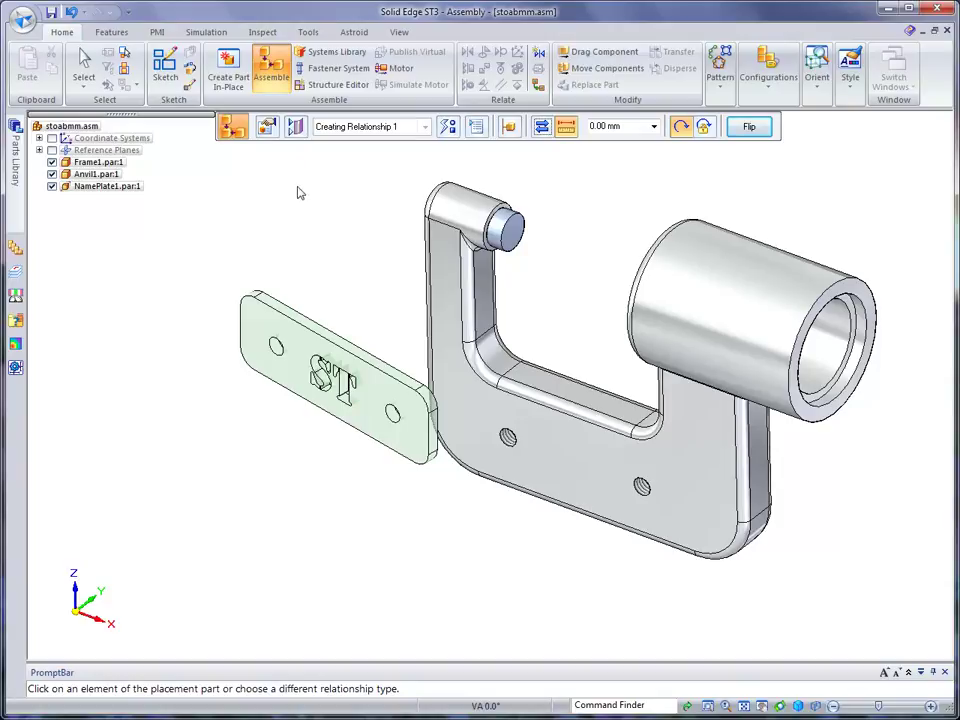
left_click(268, 128)
left_click(268, 127)
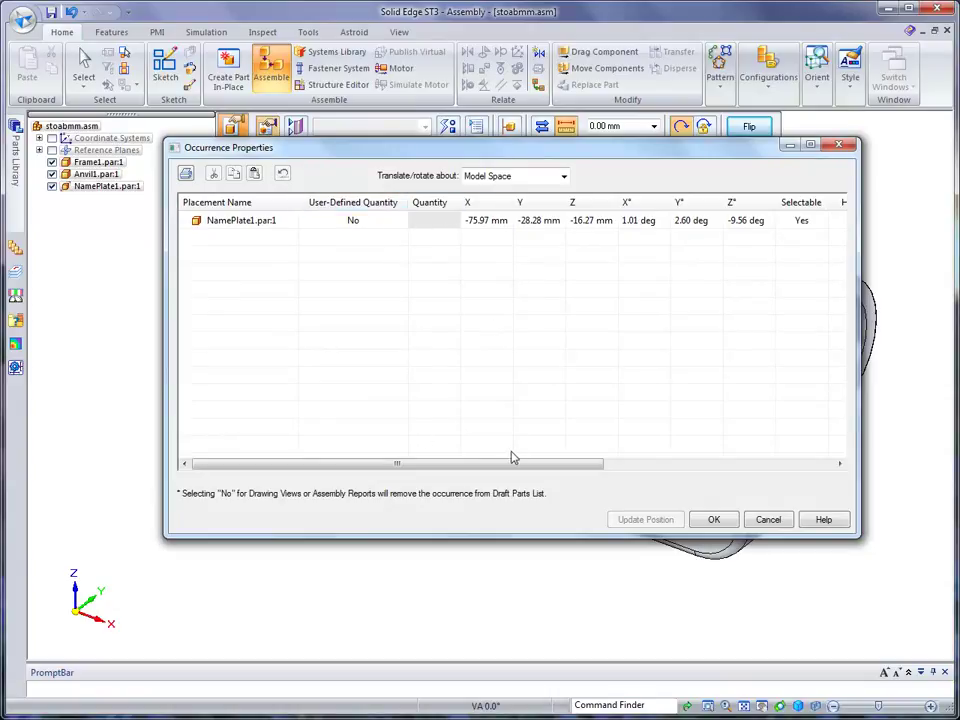
left_click_drag(510, 467, 731, 481)
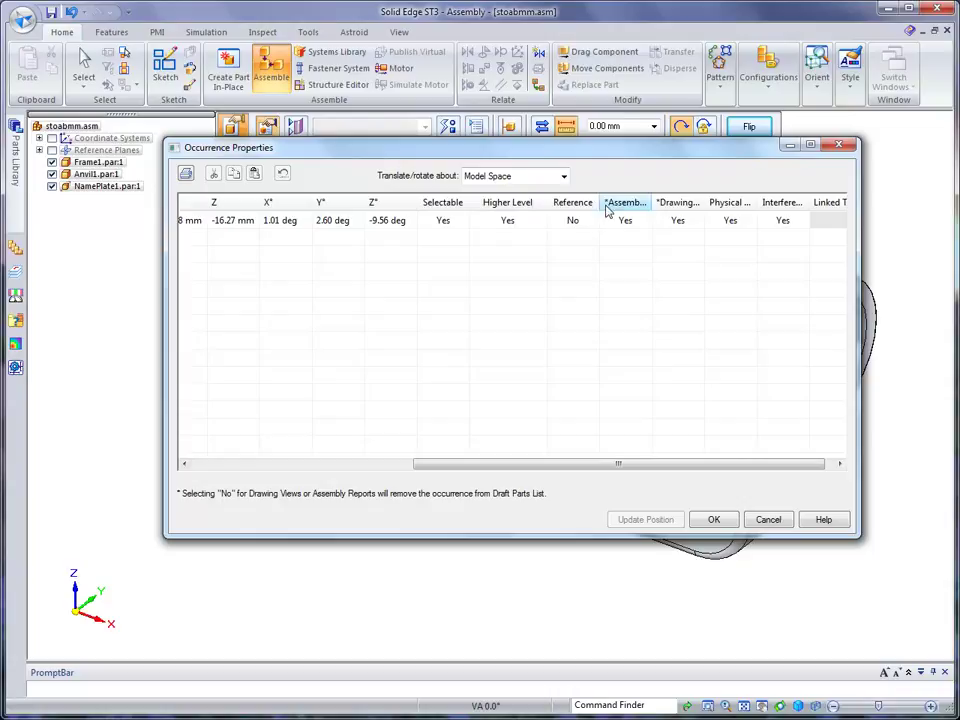
left_click_drag(615, 202, 706, 201)
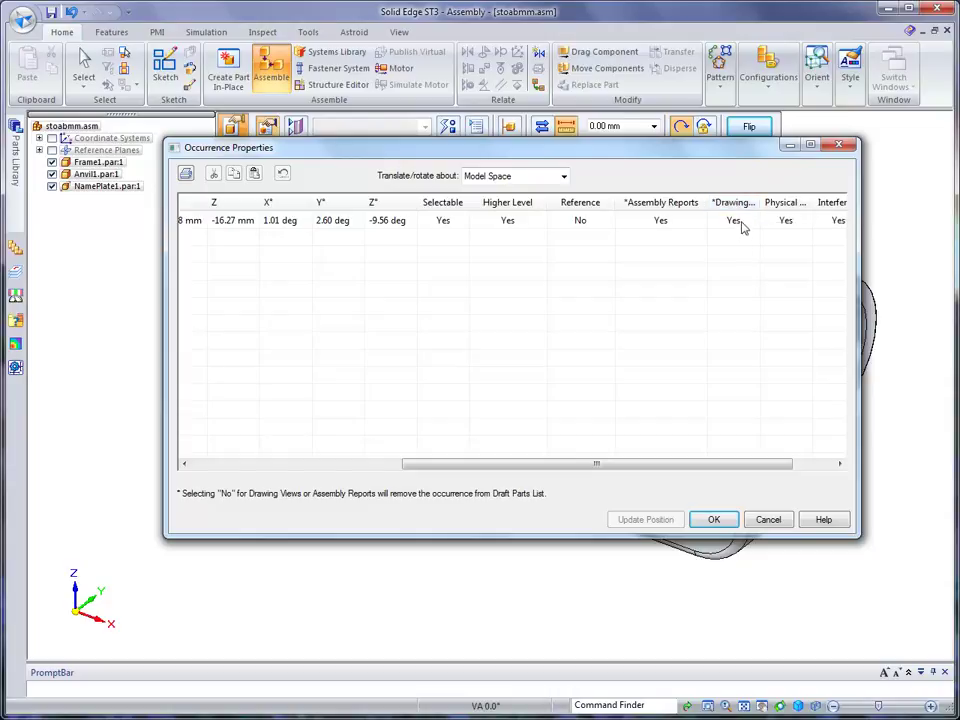
left_click(750, 221)
left_click(754, 224)
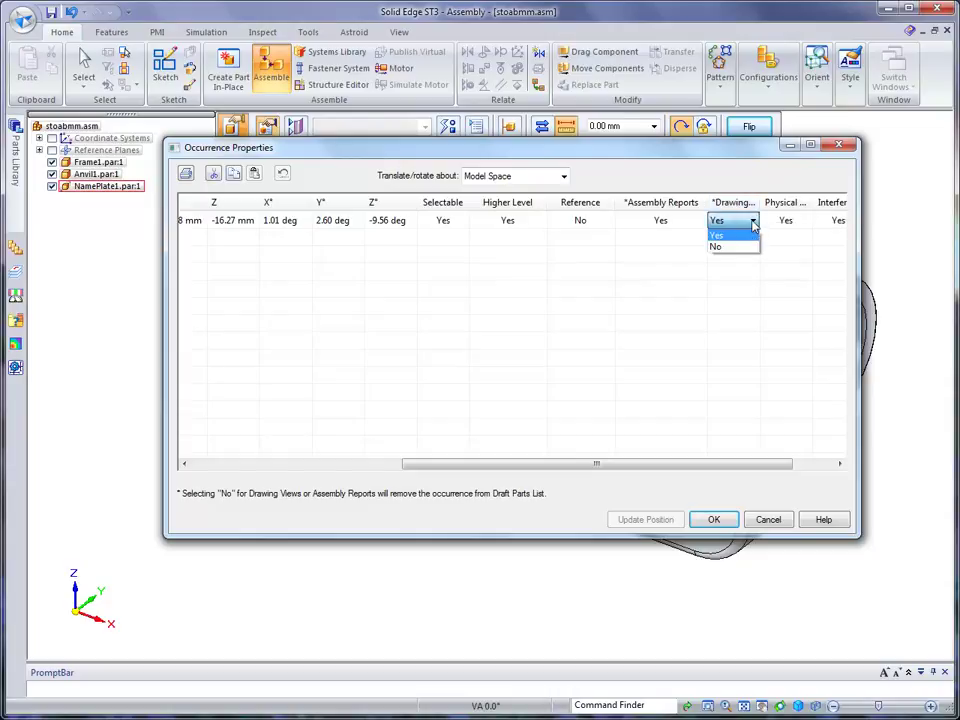
left_click(754, 224)
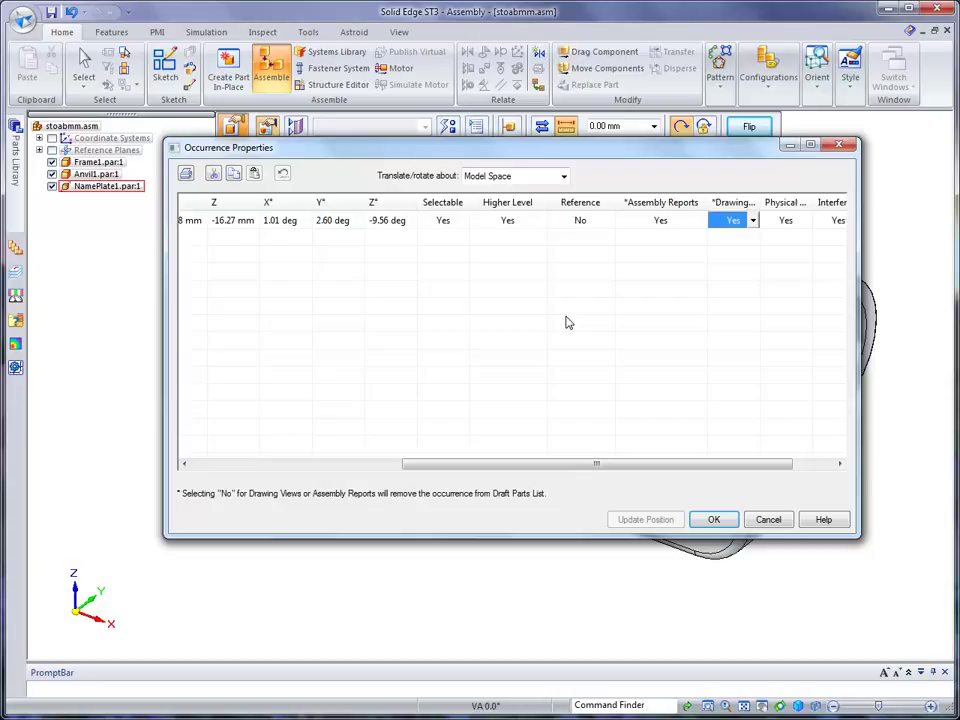
left_click(714, 519)
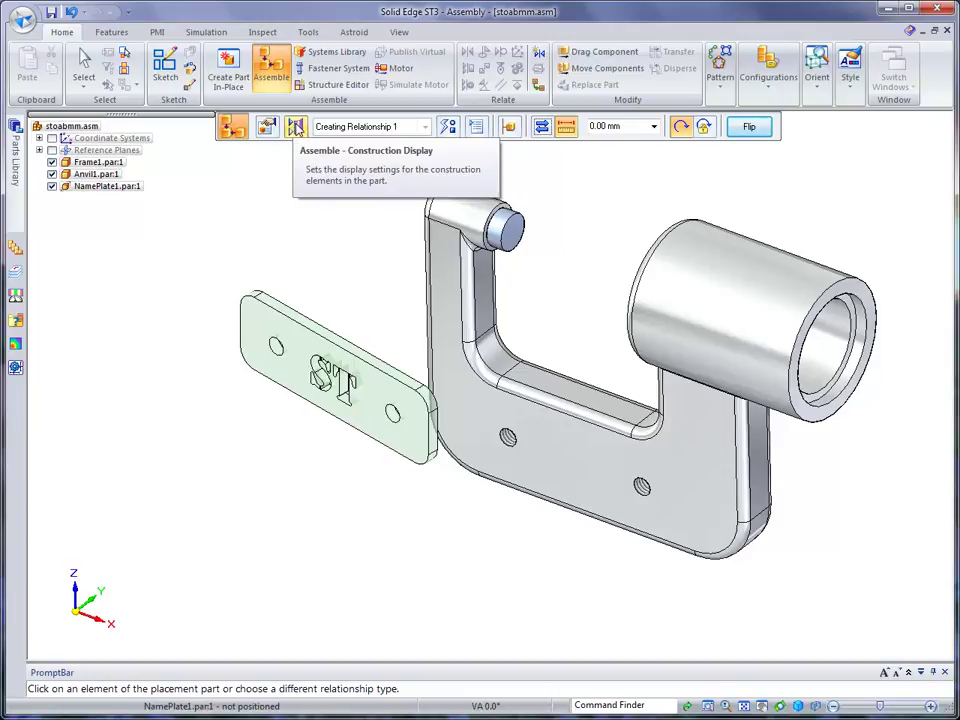
left_click(296, 127)
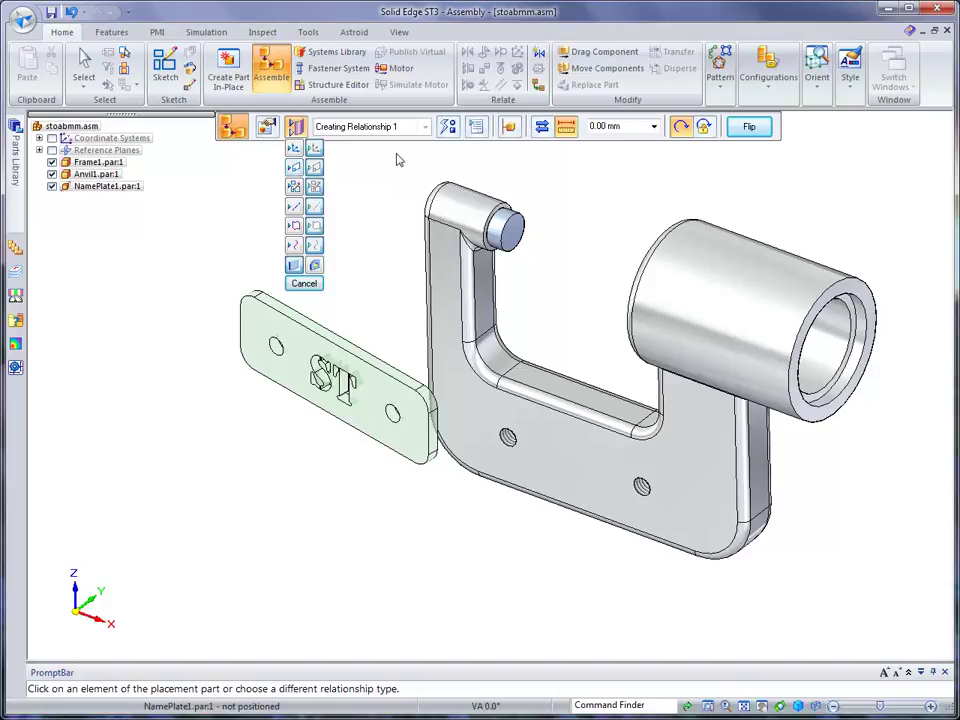
left_click(302, 283)
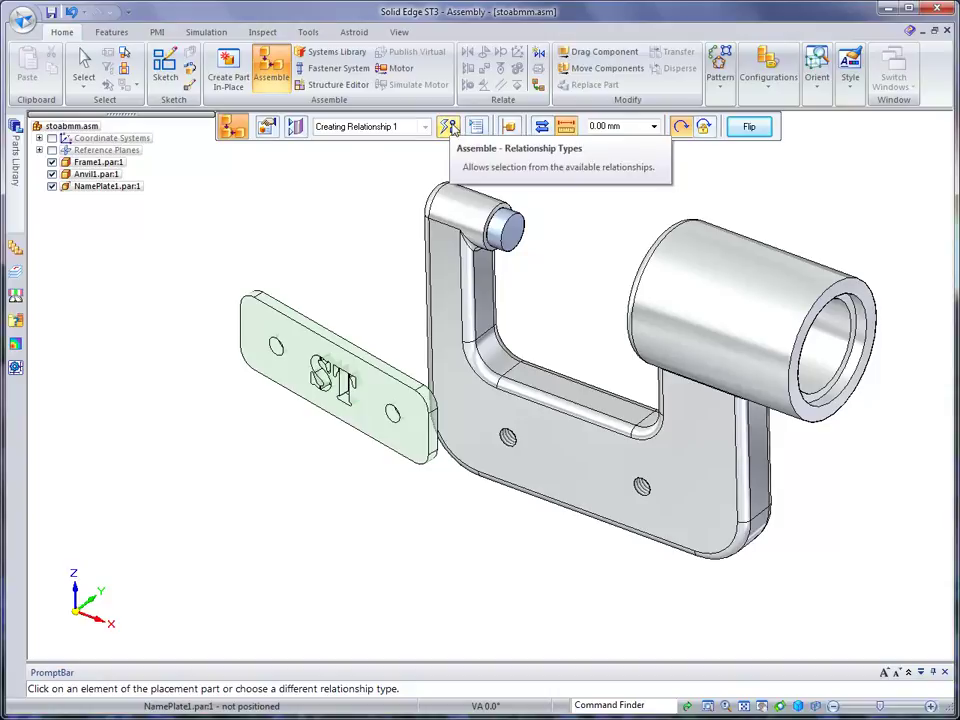
left_click(452, 127)
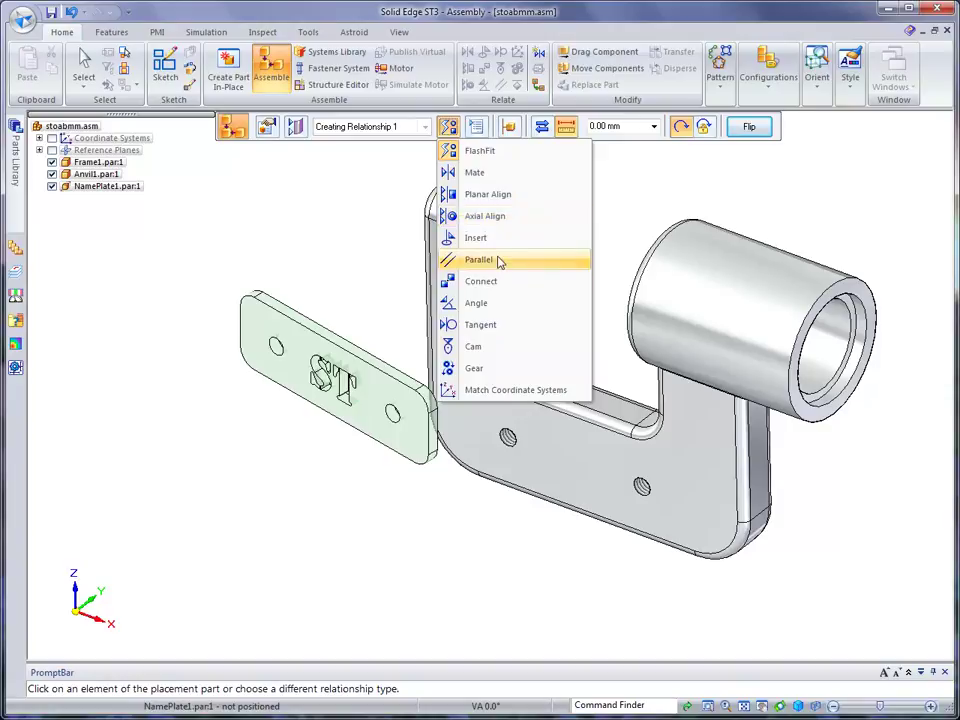
left_click(656, 183)
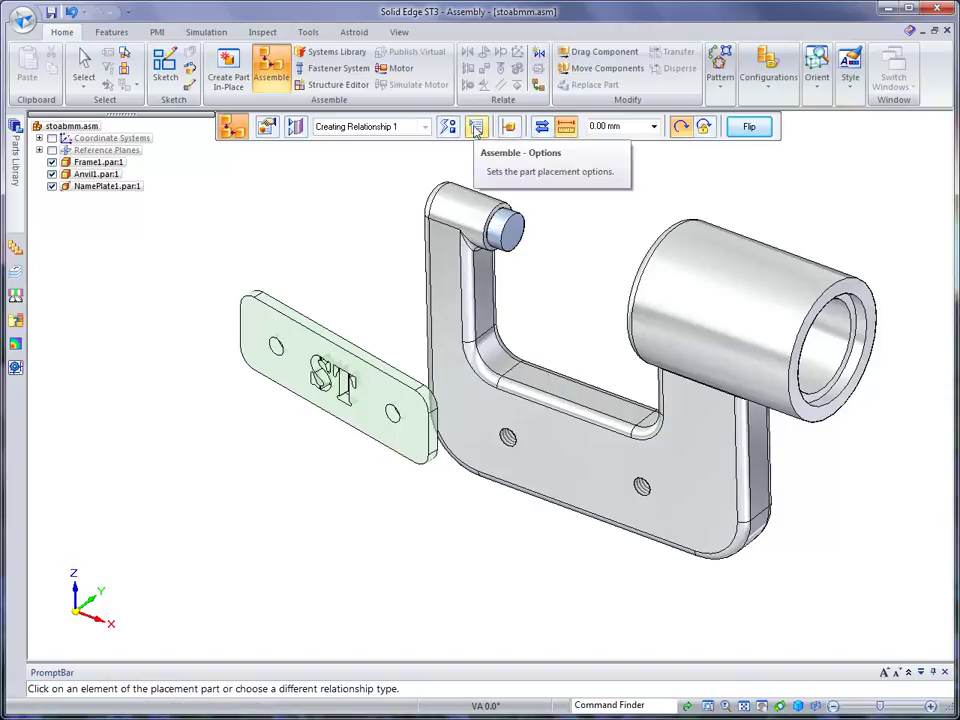
left_click(477, 133)
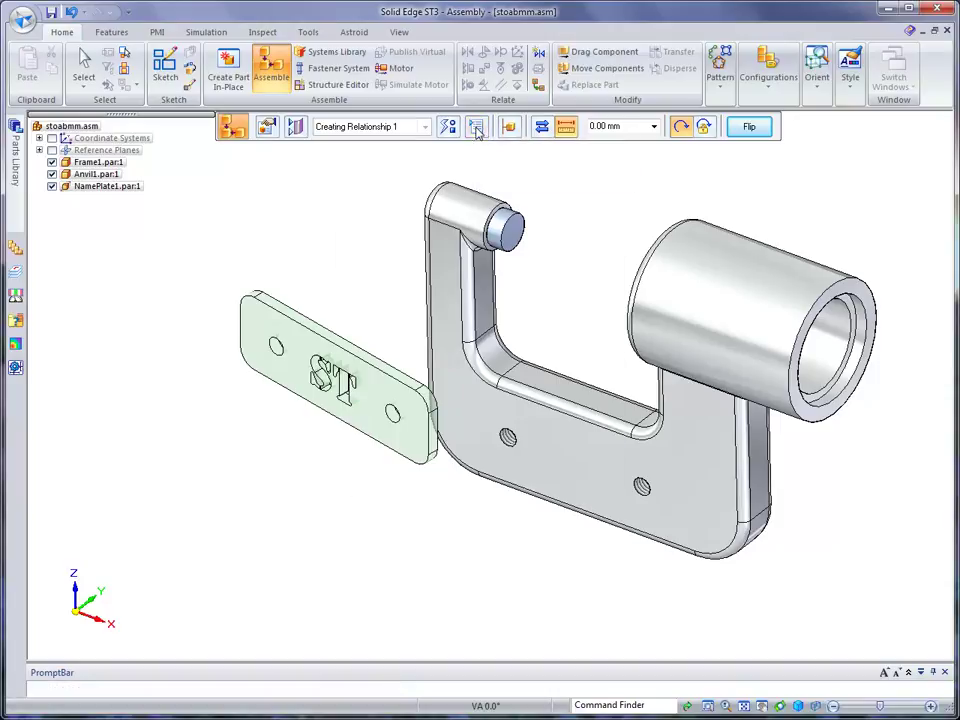
left_click_drag(519, 232, 381, 176)
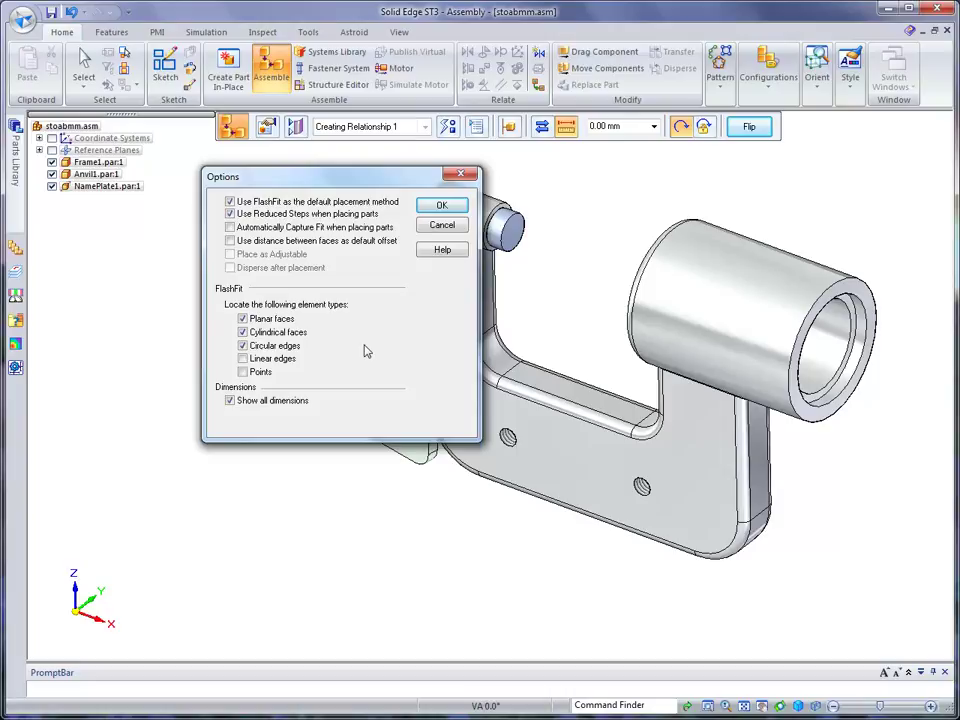
left_click(442, 206)
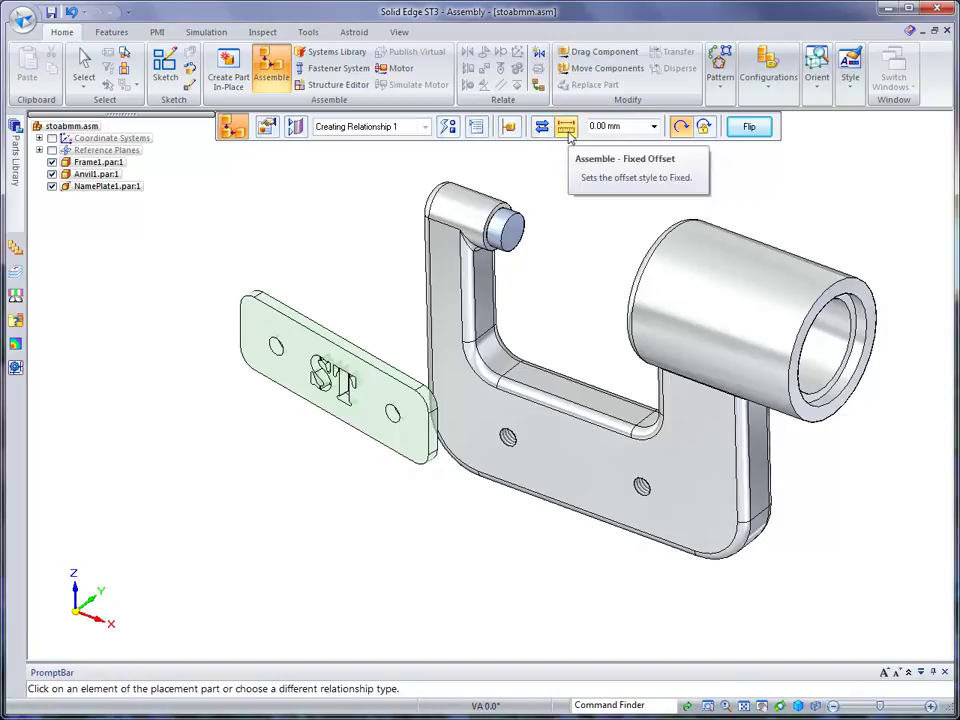
Step: Set the nameplate's placement to Fixed Offset with Lock Rotation enabled
left_click(566, 128)
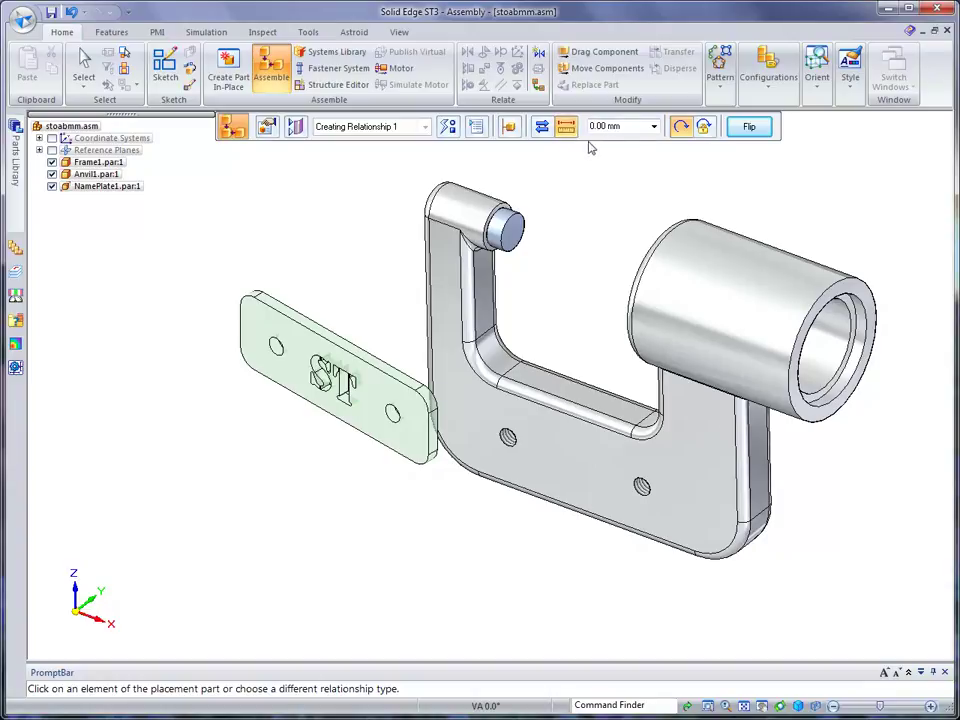
left_click(683, 131)
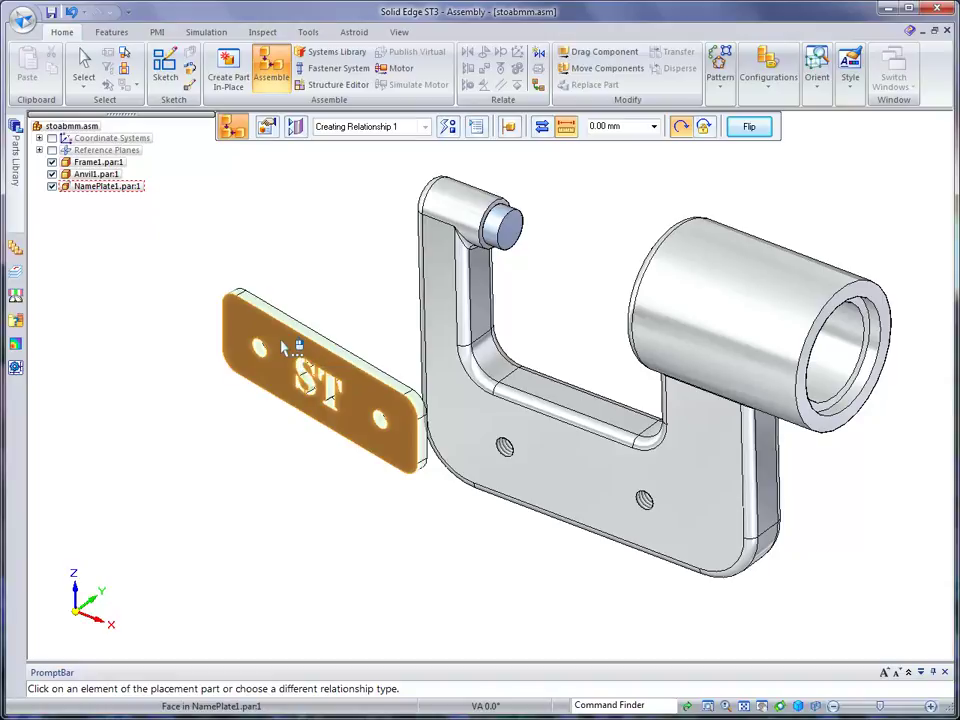
Step: Mate the nameplate's back face against the frame's front face
right_click(283, 345)
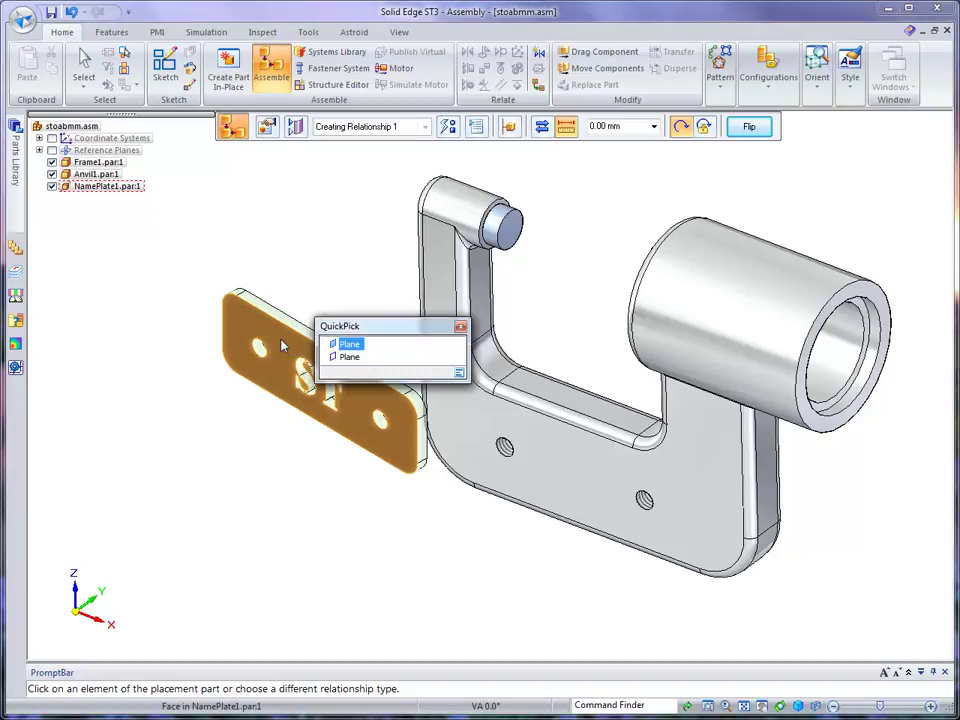
left_click(350, 358)
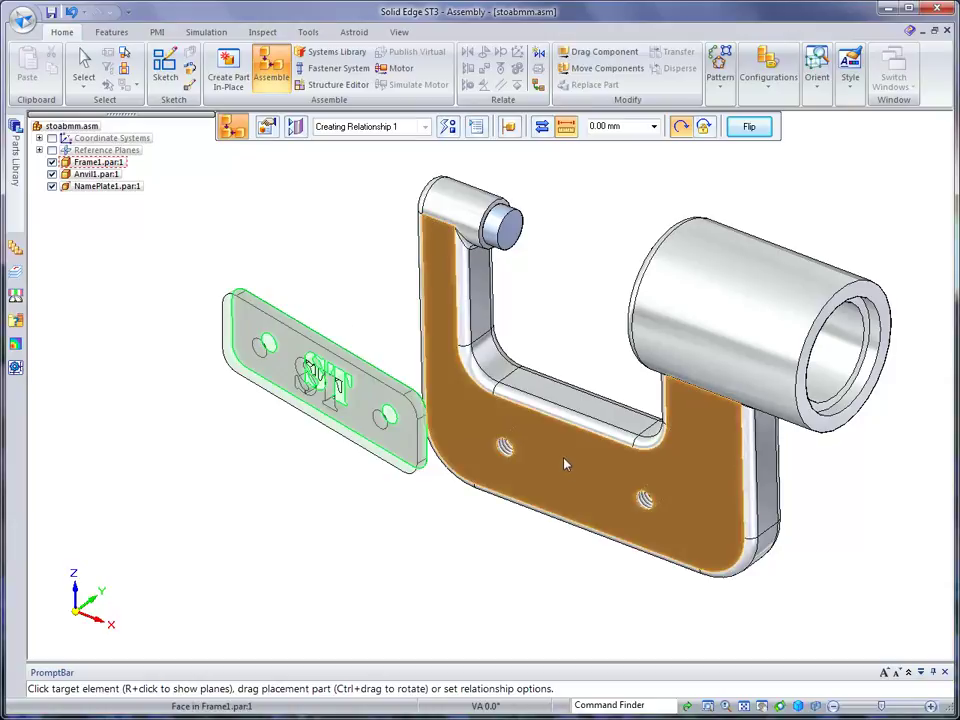
left_click(565, 463)
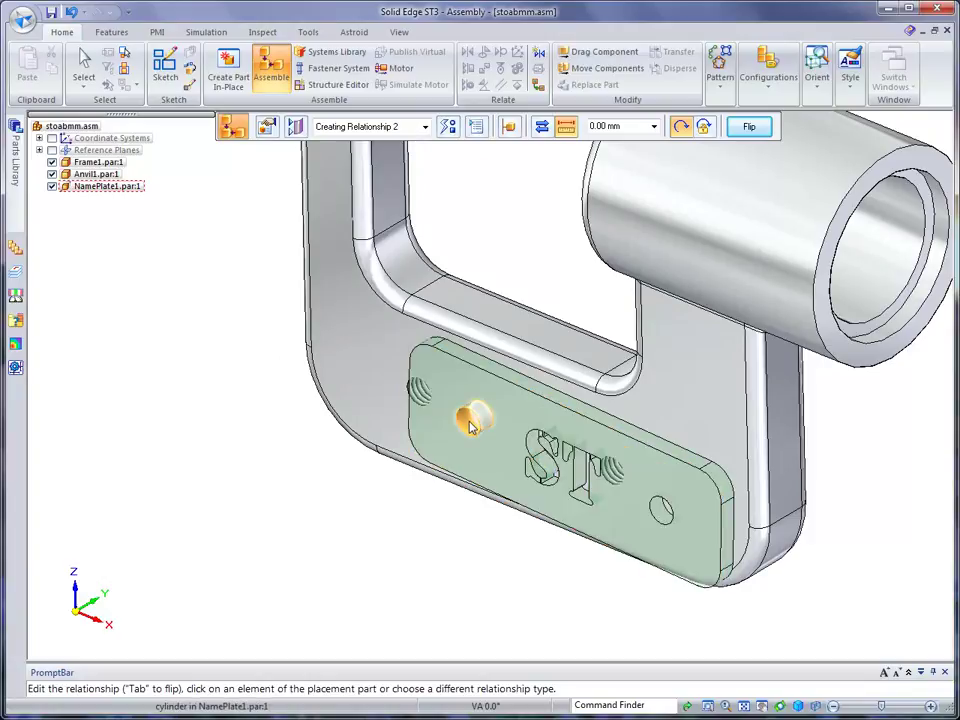
Step: Axially align the nameplate's left and right holes with the frame's two holes
left_click(472, 424)
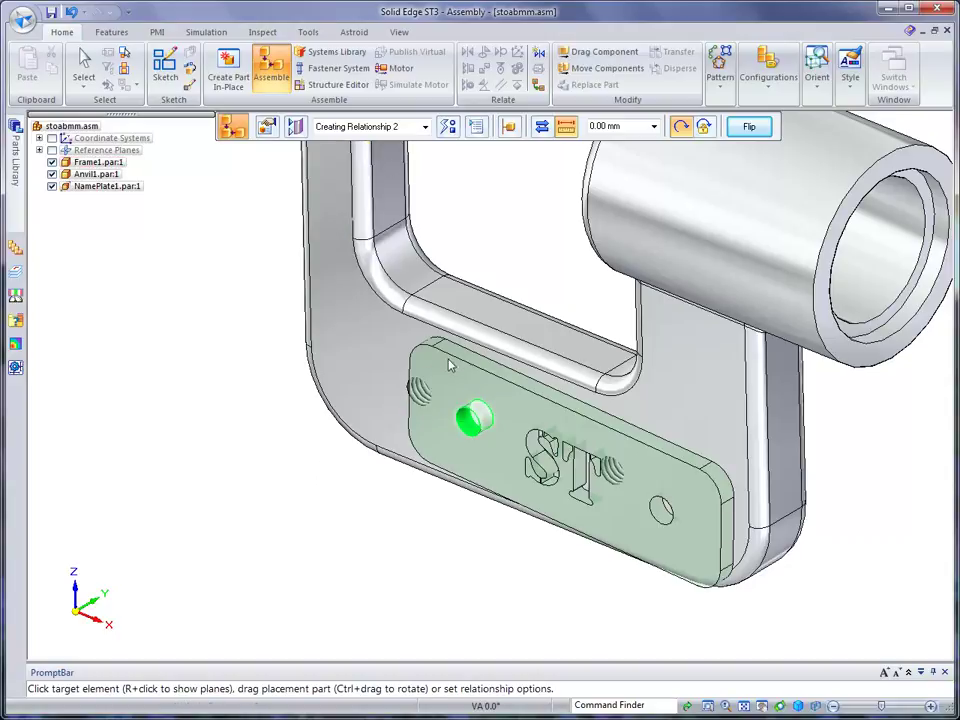
left_click(425, 387)
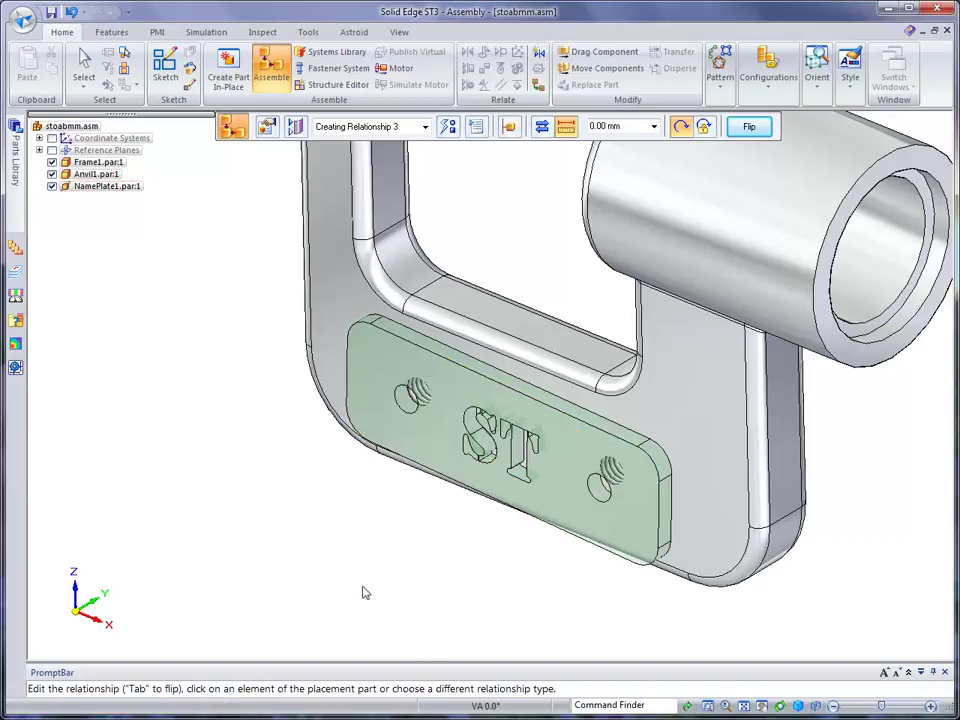
left_click(600, 497)
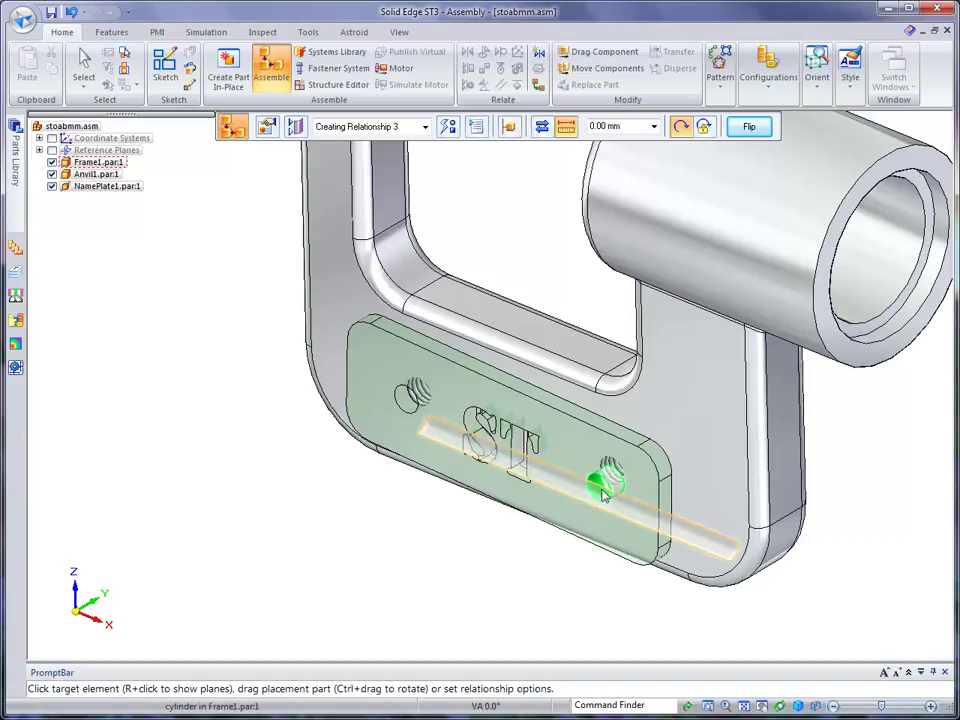
left_click(583, 429)
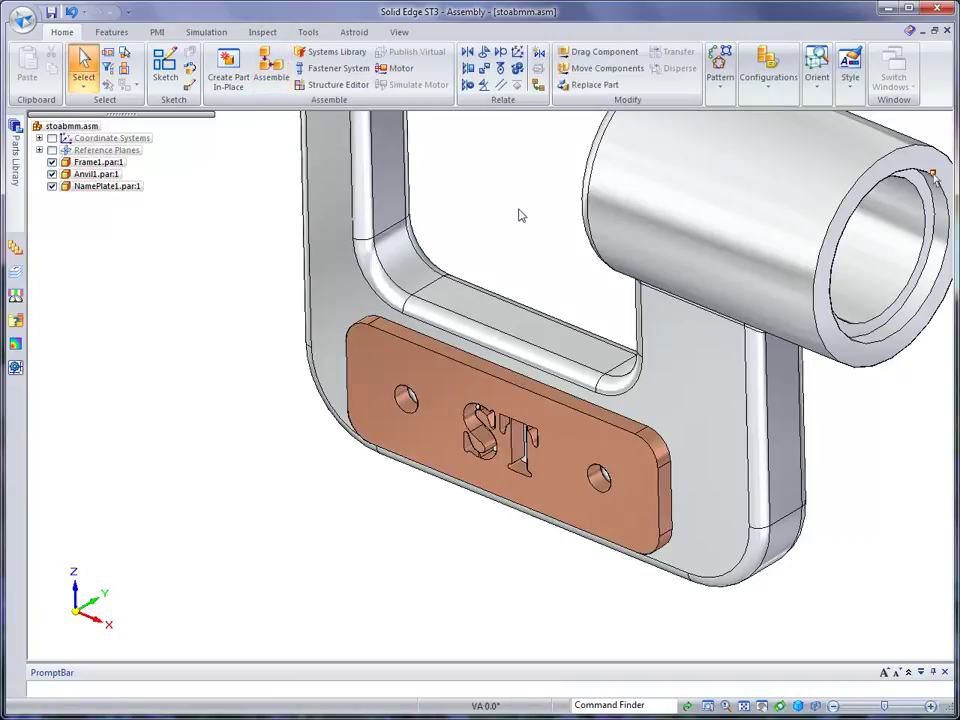
Step: Fit the whole stoabmm assembly, with the seated nameplate, in the view
key("ctrl+f")
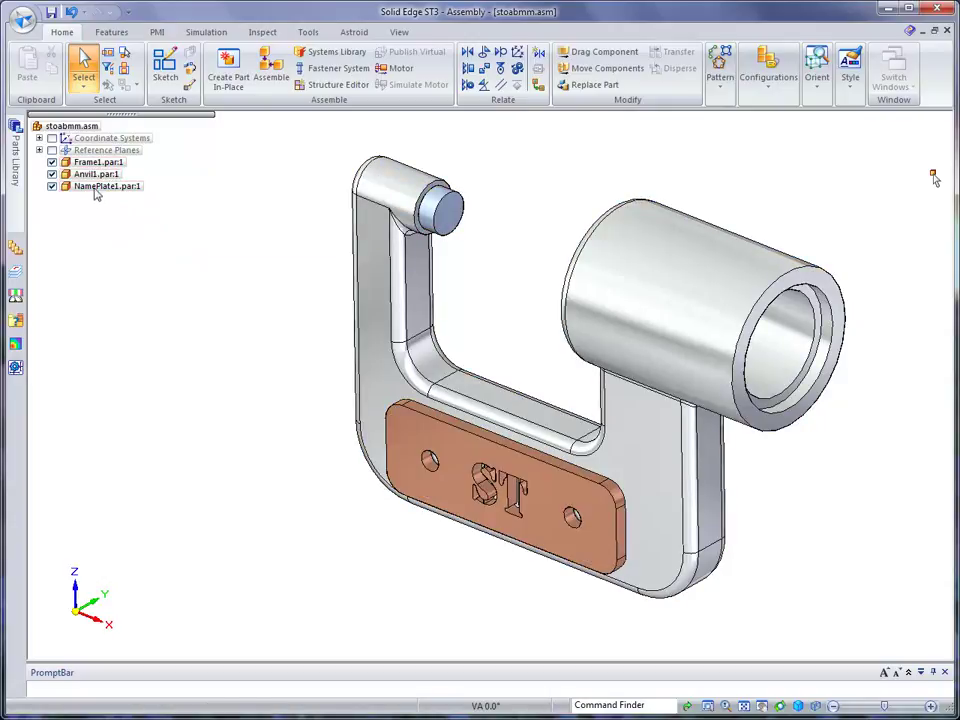
left_click(96, 189)
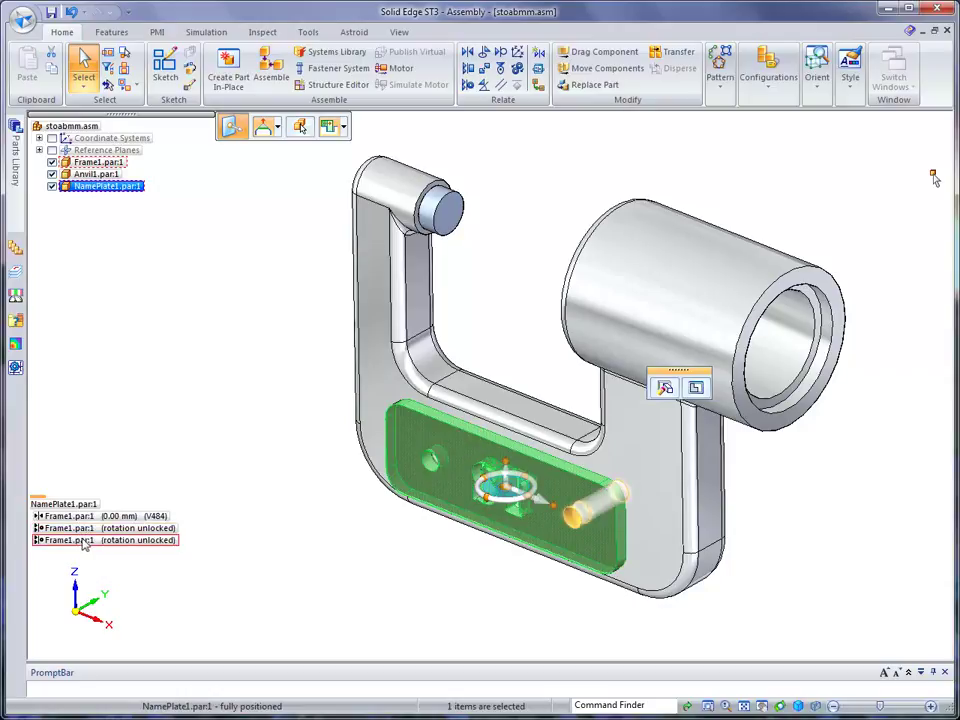
left_click(509, 180)
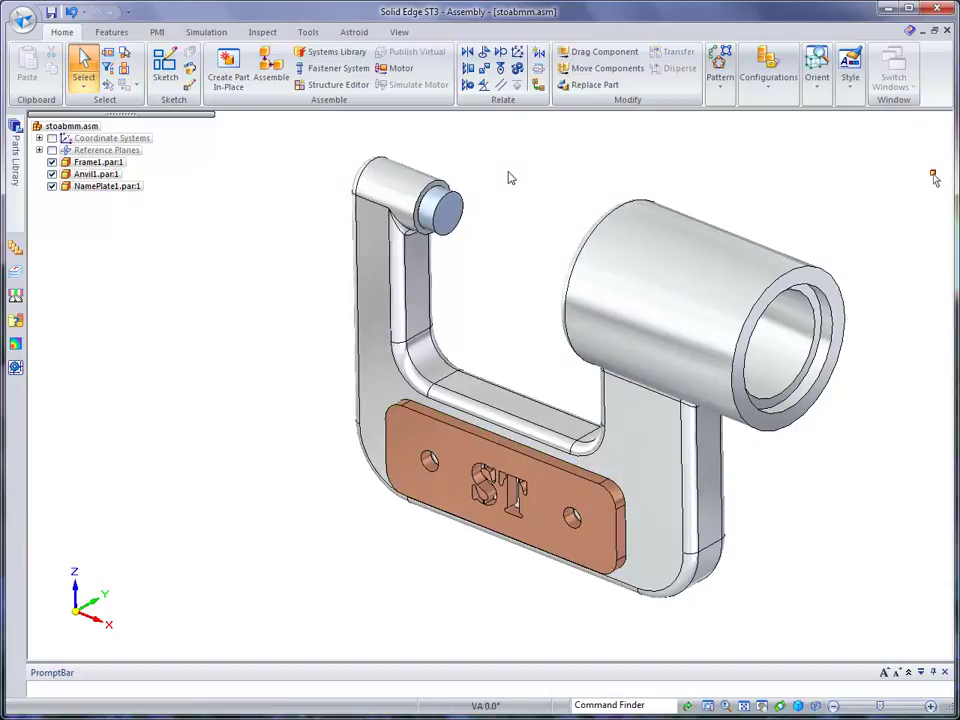
middle_click_drag(509, 180, 420, 183)
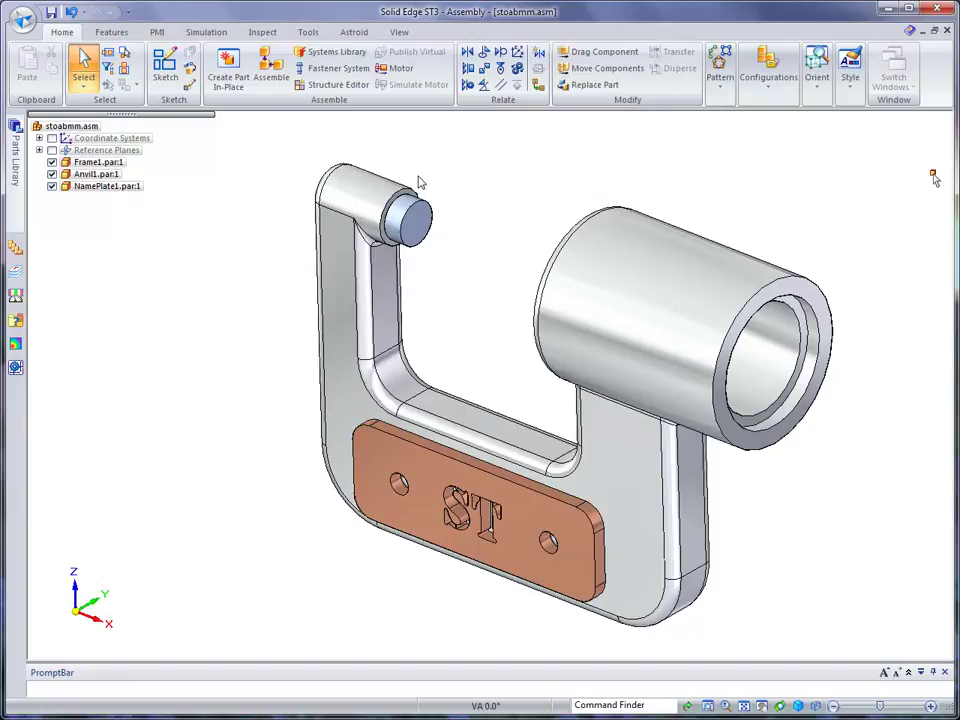
middle_click_drag(420, 183, 542, 165)
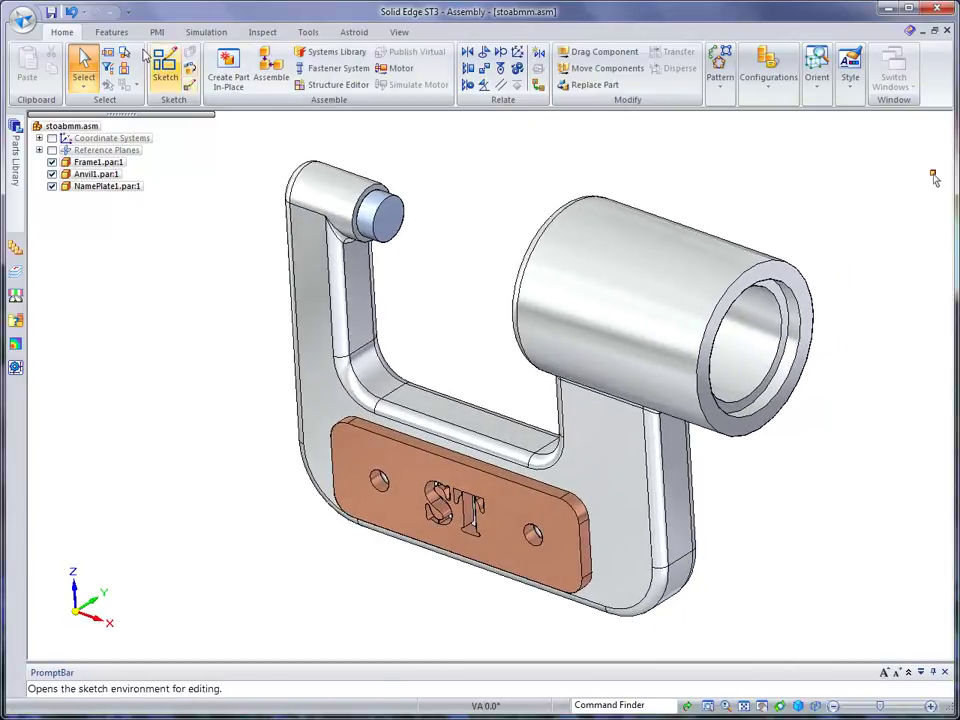